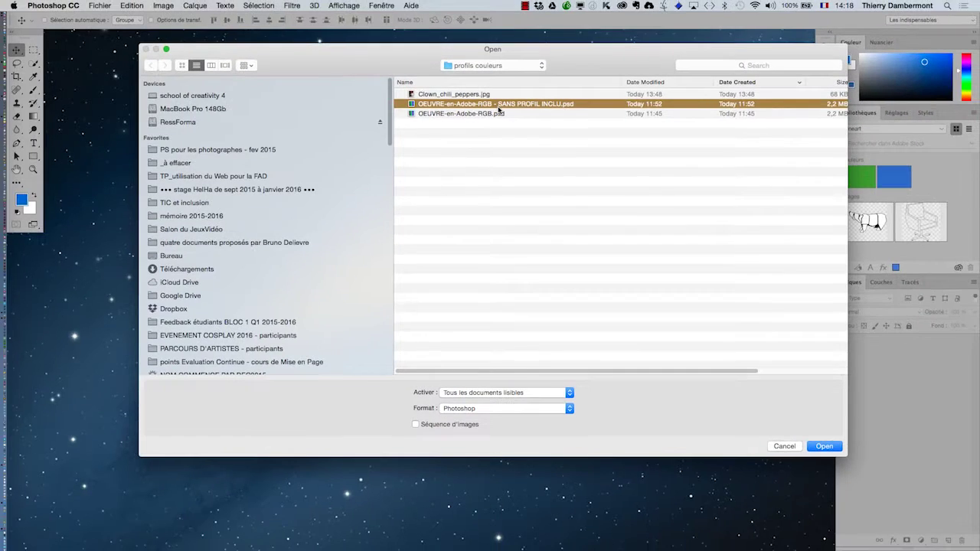
Open "OEUVRE-en-Adobe-RGB - SANS PROFIL INCLU.psd" and assign it the Adobe RGB (1998) profile, without converting to the working space
click(979, 550)
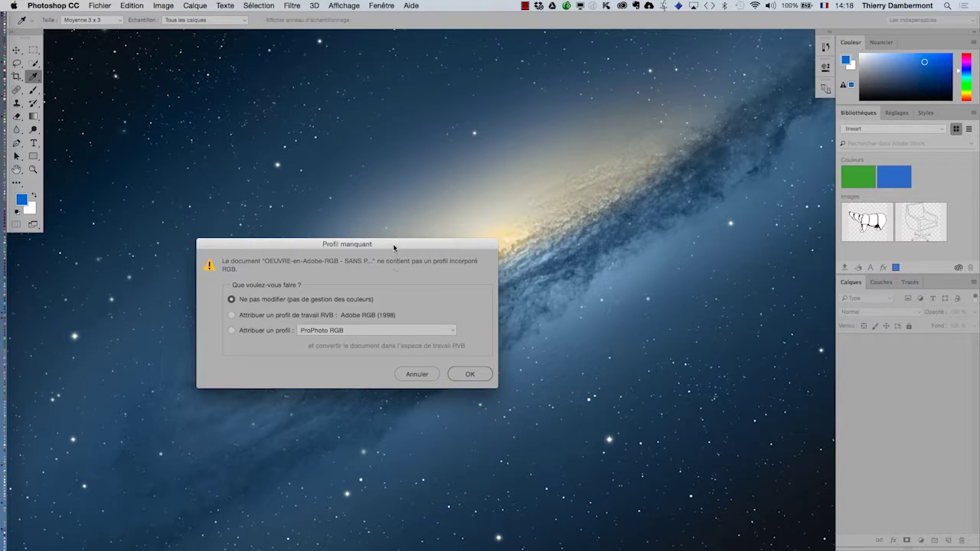
drag(395, 246, 412, 185)
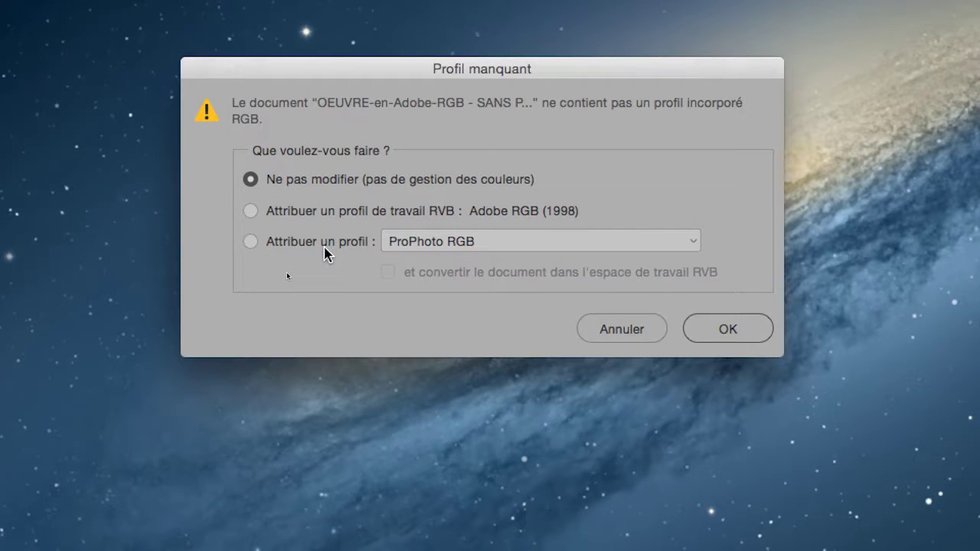
click(325, 244)
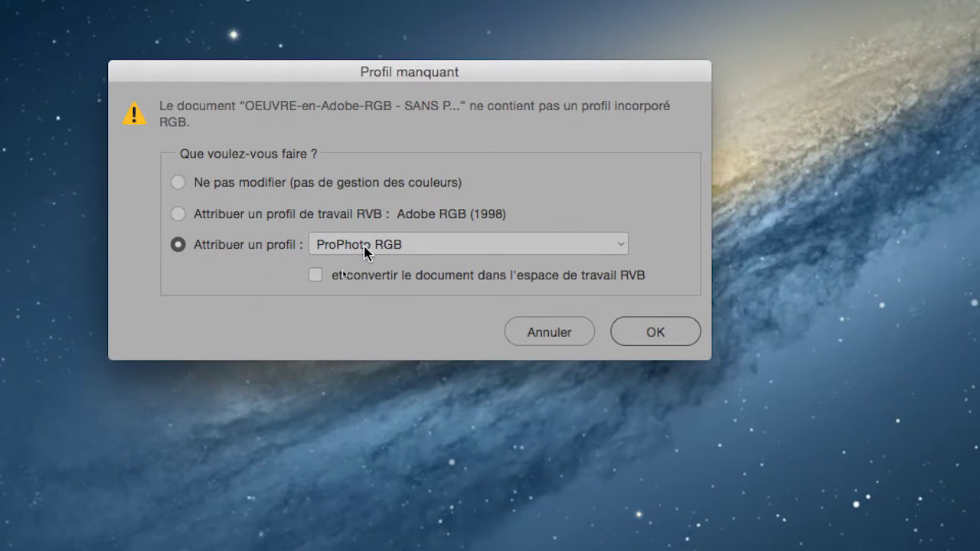
click(364, 247)
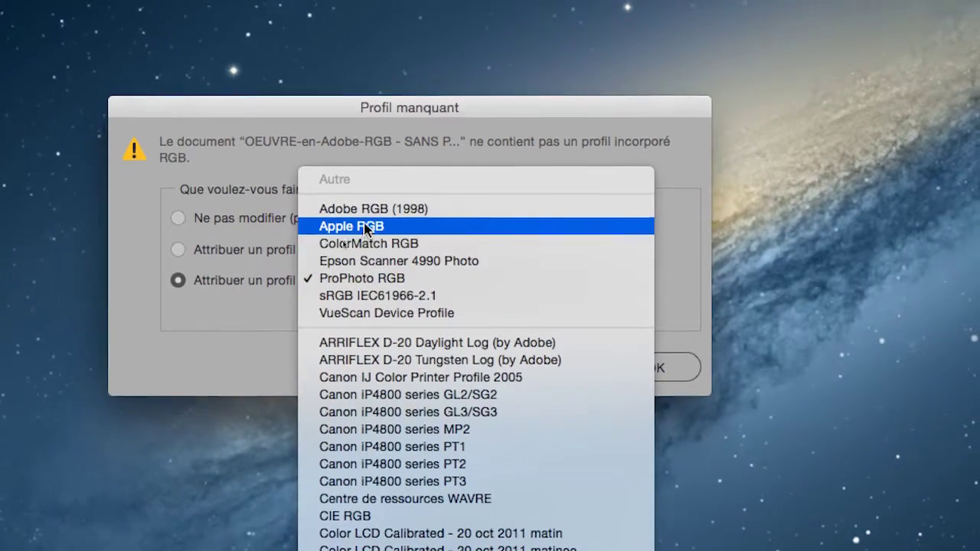
click(366, 215)
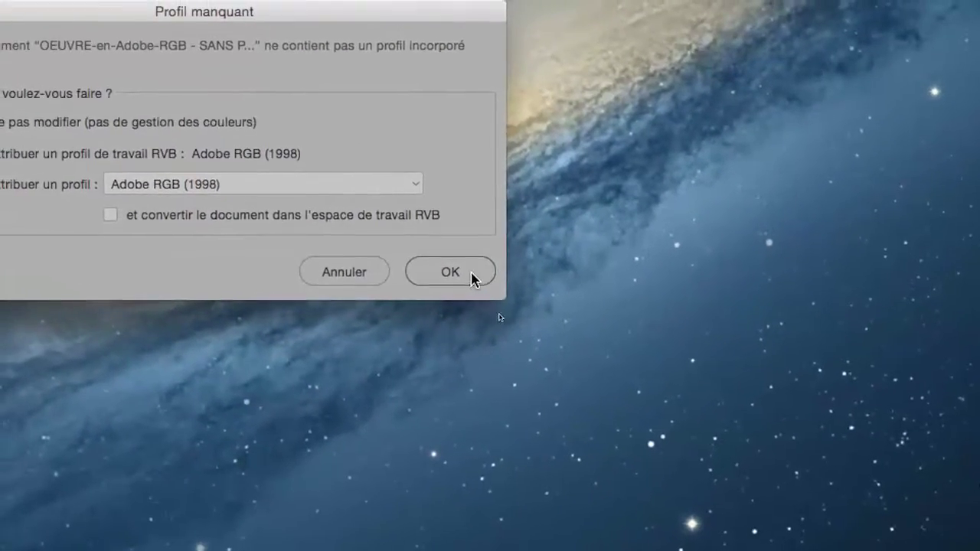
click(473, 280)
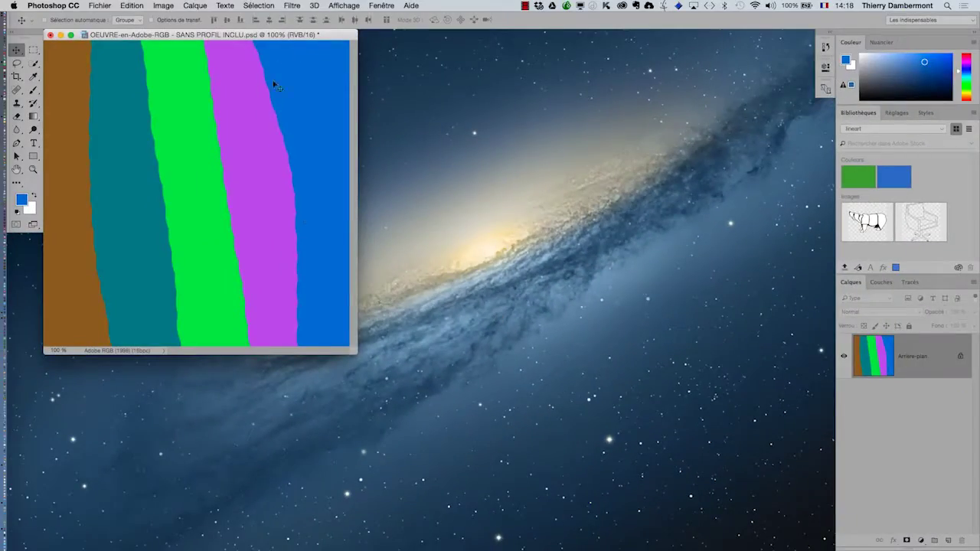
Enlarge and reposition the document window, then close the document
drag(353, 354, 557, 412)
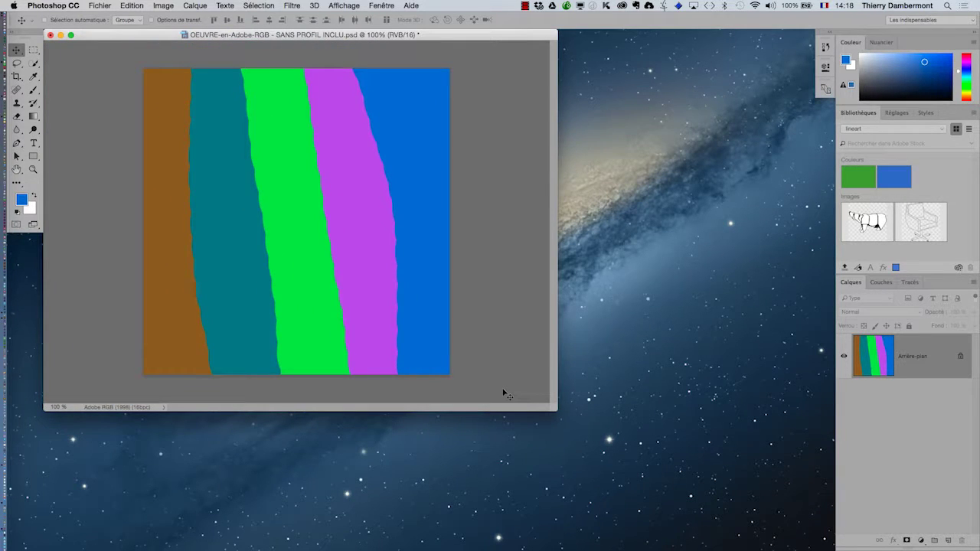
drag(483, 37, 546, 66)
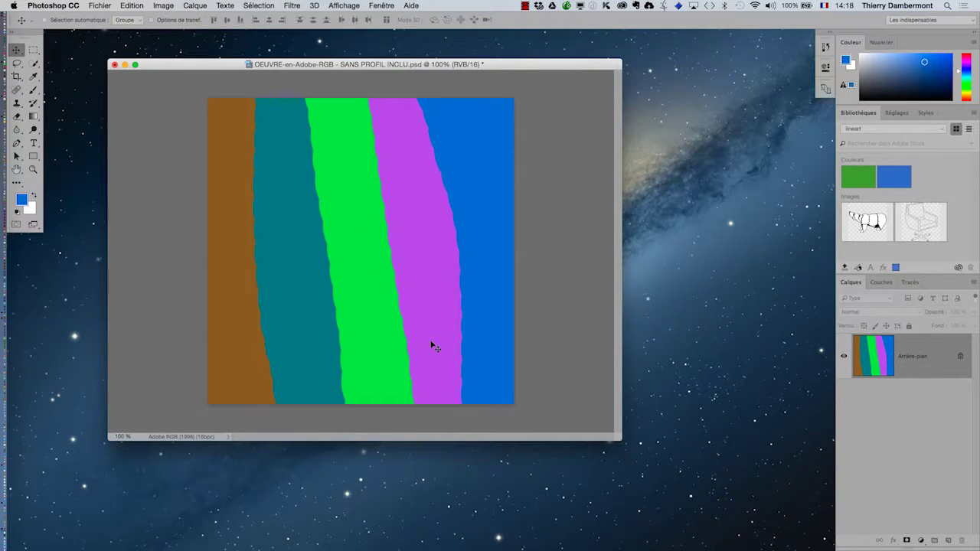
click(114, 65)
Reopen "OEUVRE-en-Adobe-RGB - SANS PROFIL INCLU.psd" with no colour management, then enlarge and reposition its window
click(113, 6)
click(112, 27)
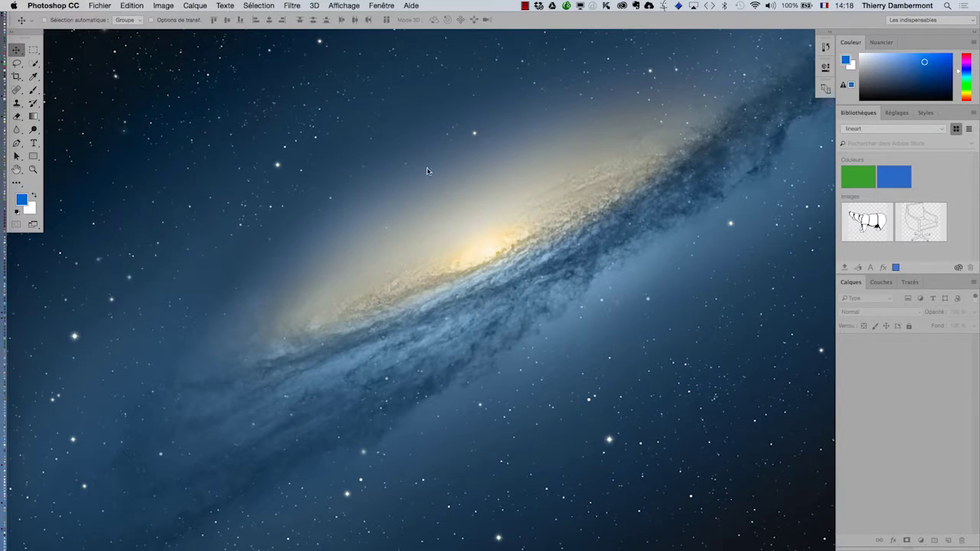
click(483, 103)
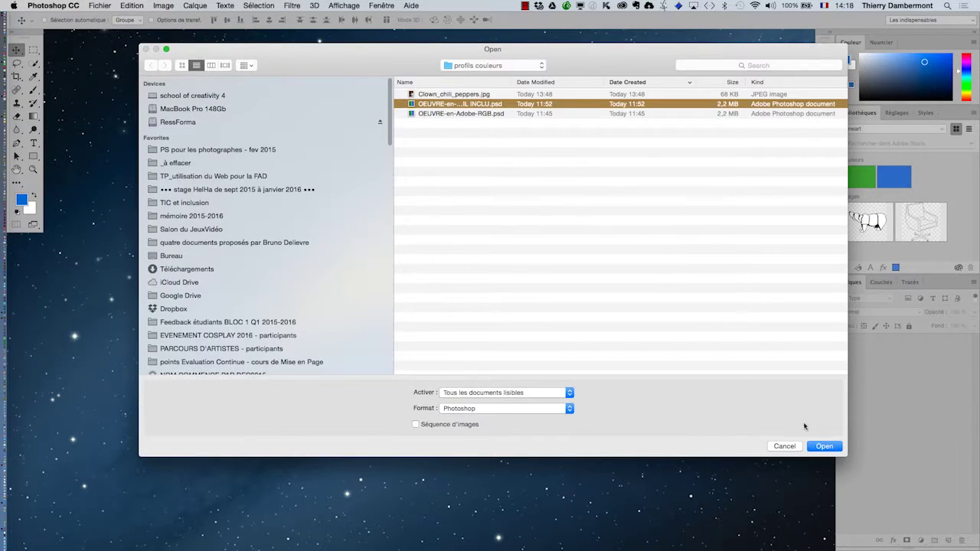
click(823, 446)
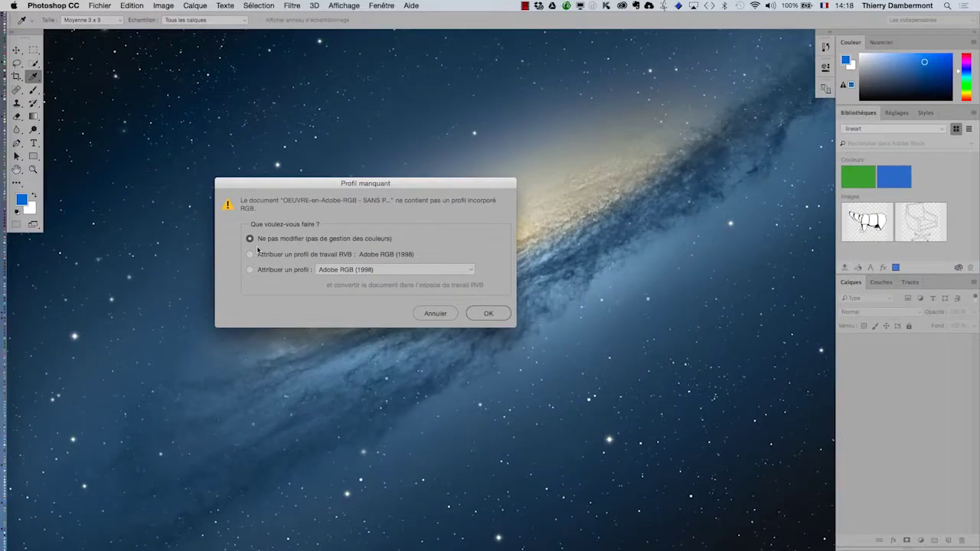
click(717, 380)
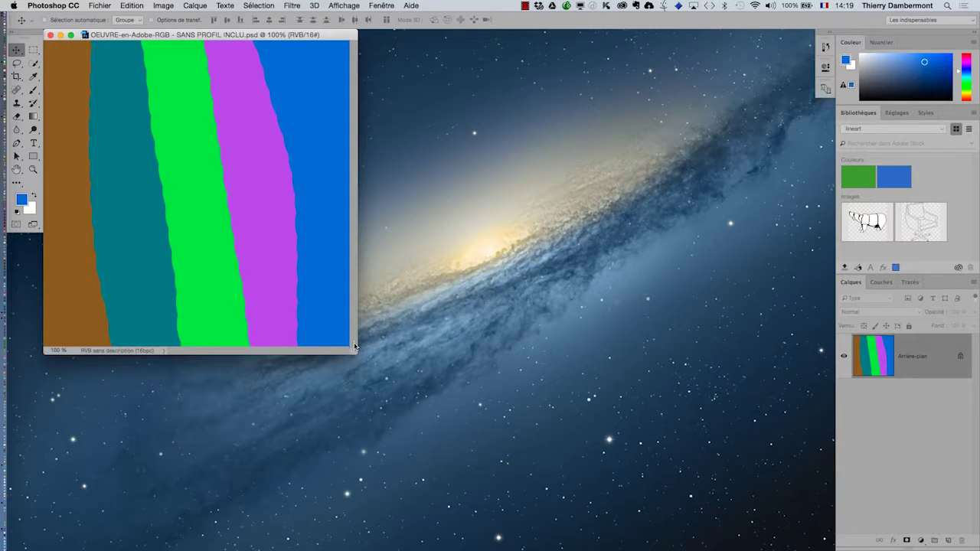
drag(356, 353, 572, 400)
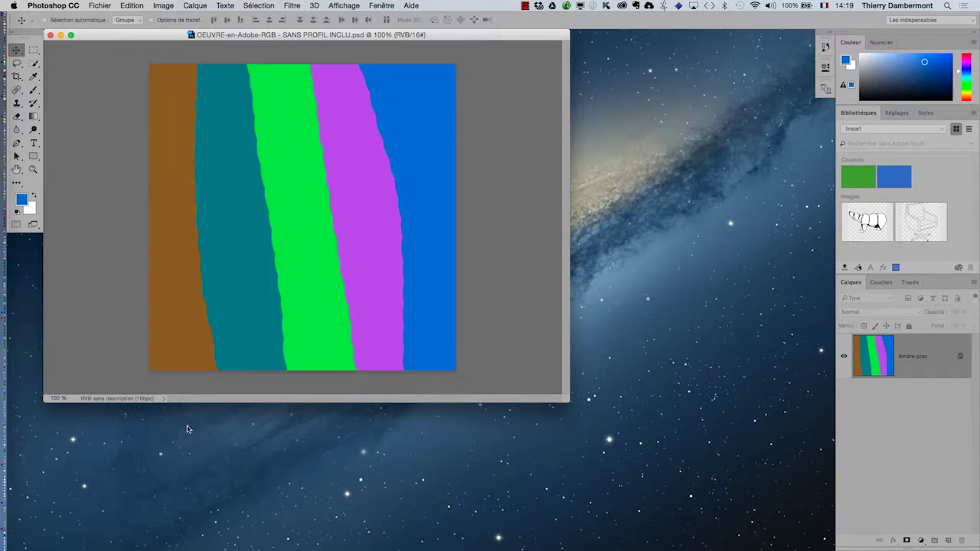
drag(176, 35, 190, 44)
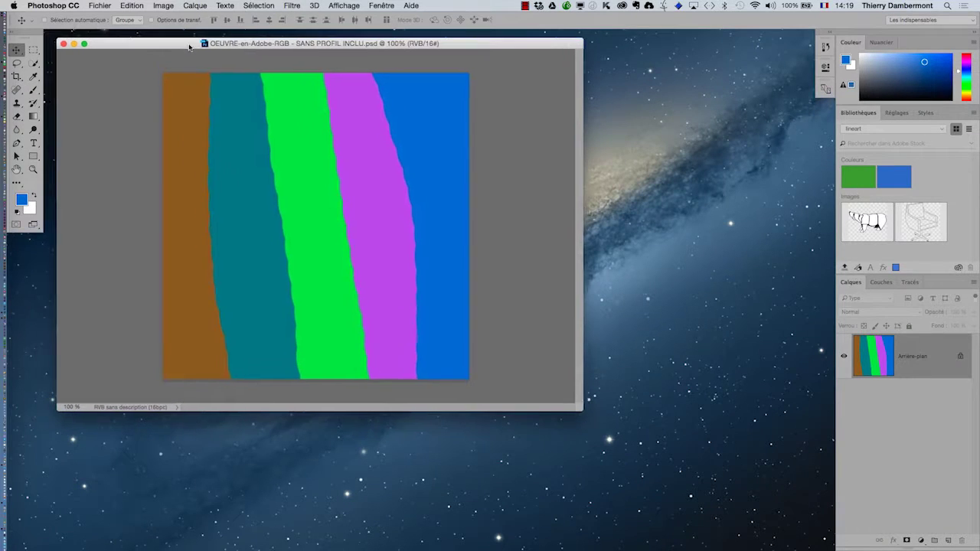
Assign the Adobe RGB (1998) profile to the open document
click(132, 6)
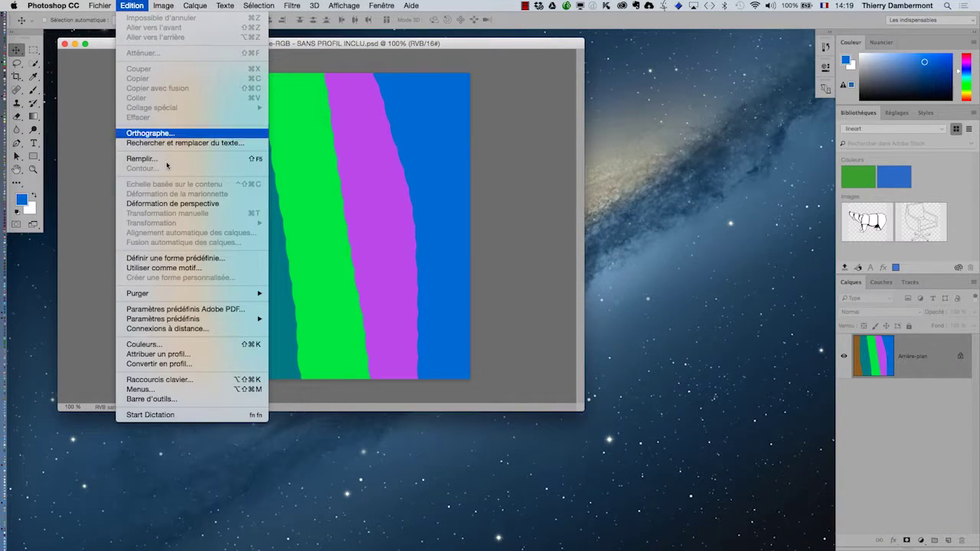
click(174, 354)
click(508, 454)
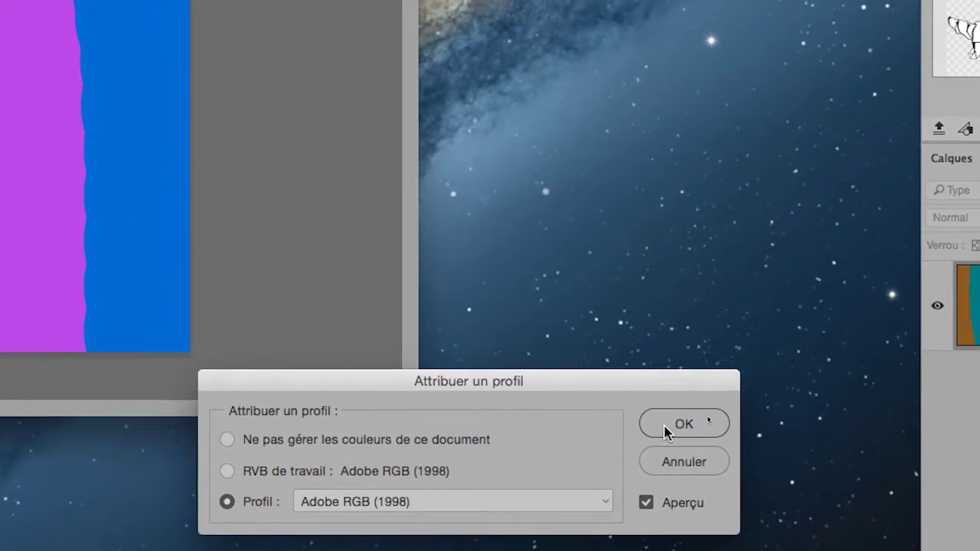
click(666, 427)
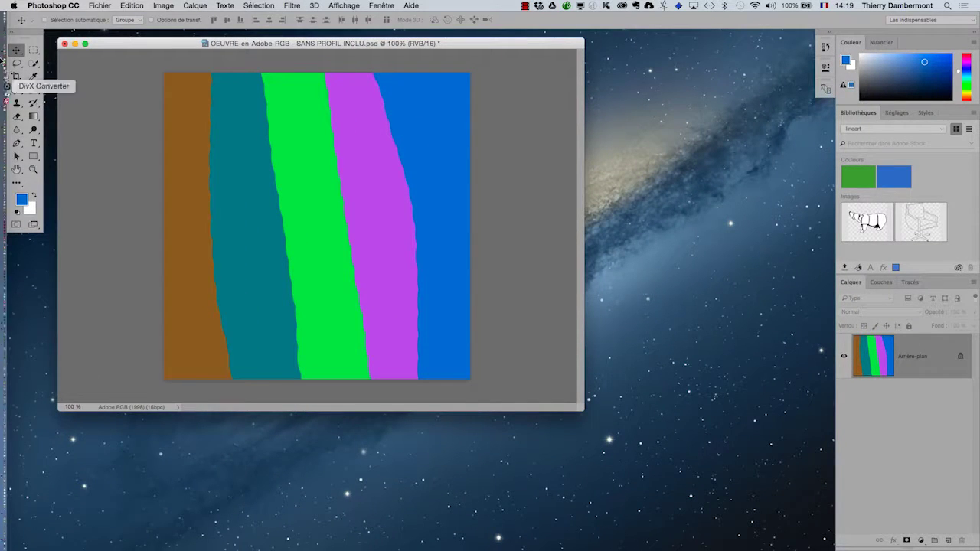
click(100, 5)
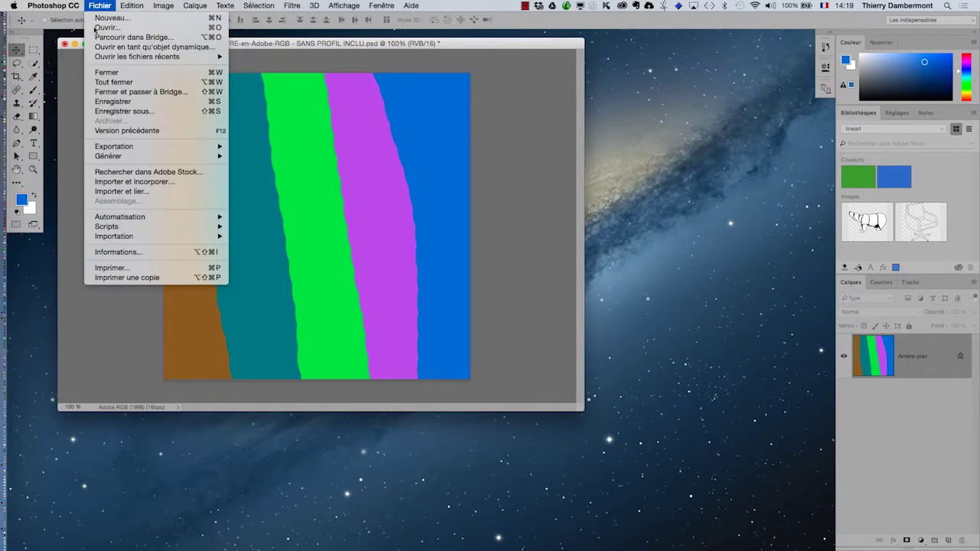
click(131, 268)
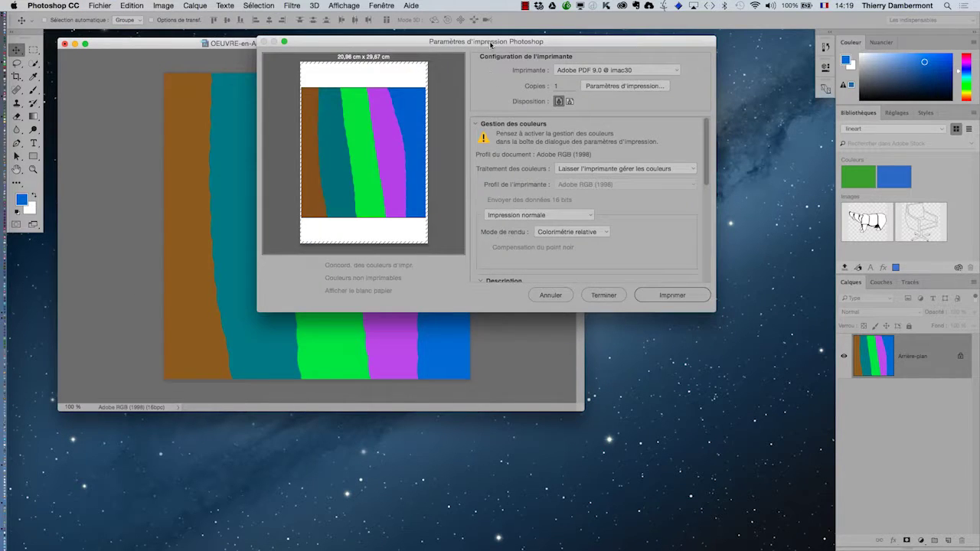
drag(491, 43, 511, 94)
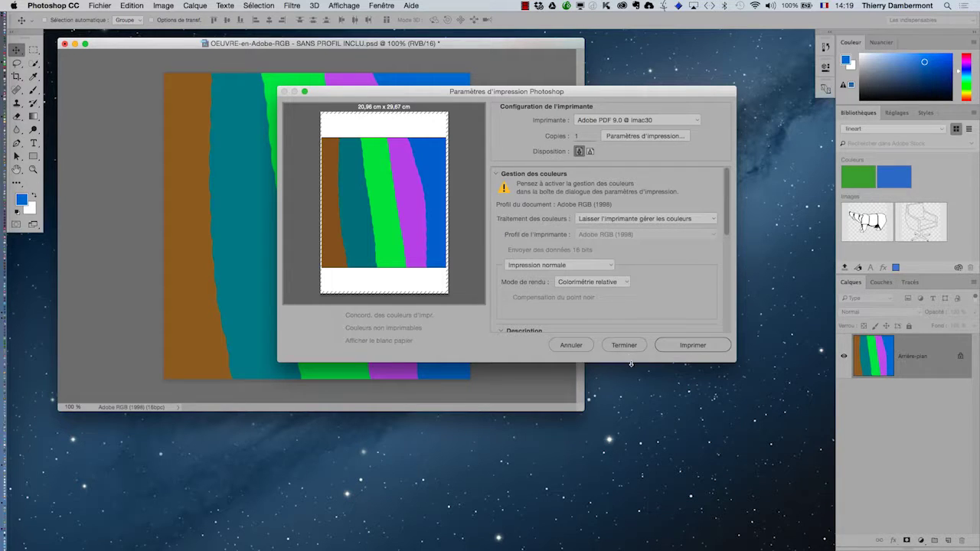
click(570, 346)
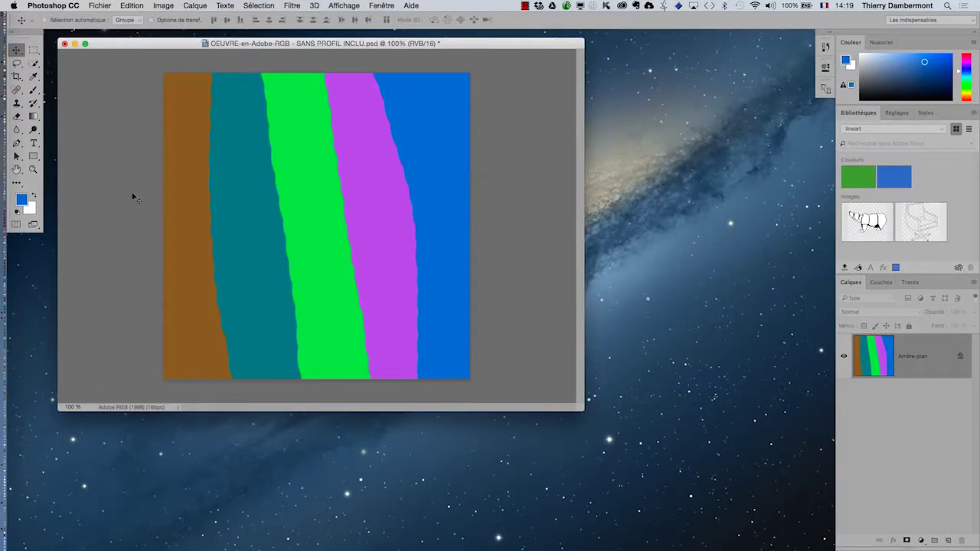
Open the document's print settings and choose the Canon iP4800 series as the printer
click(101, 5)
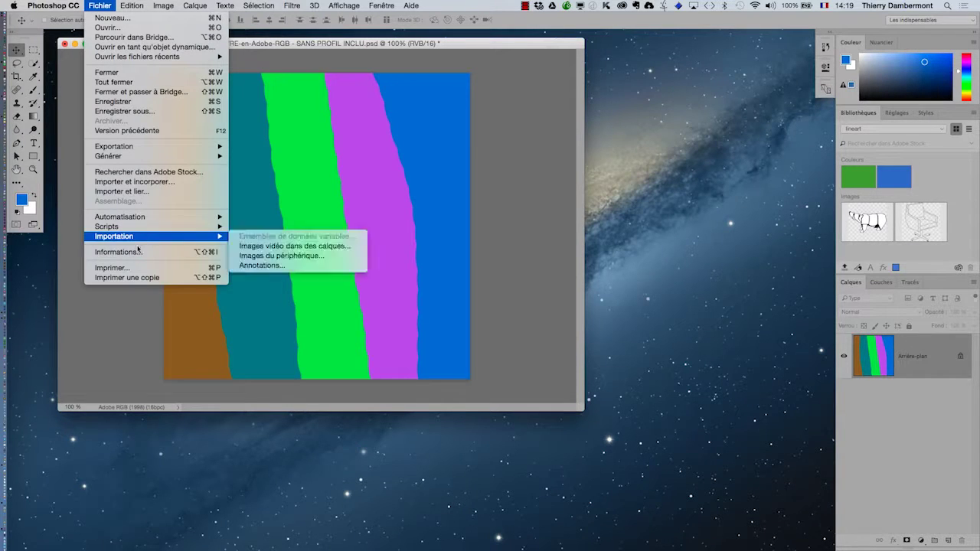
click(140, 268)
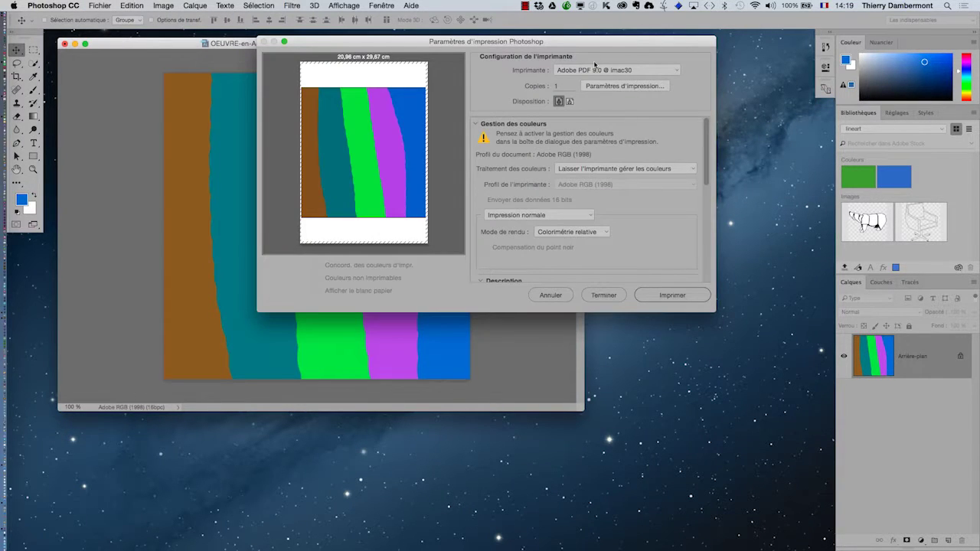
drag(602, 47, 649, 149)
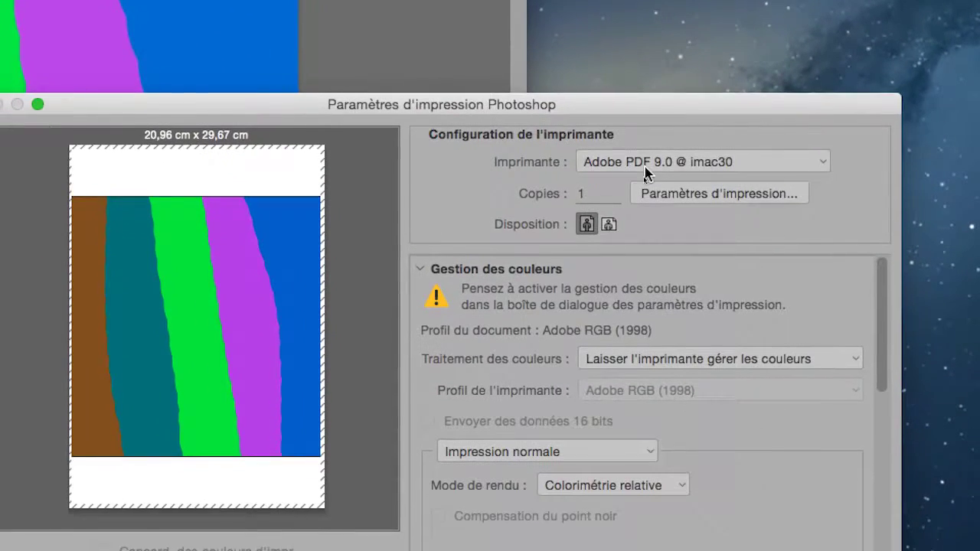
click(645, 172)
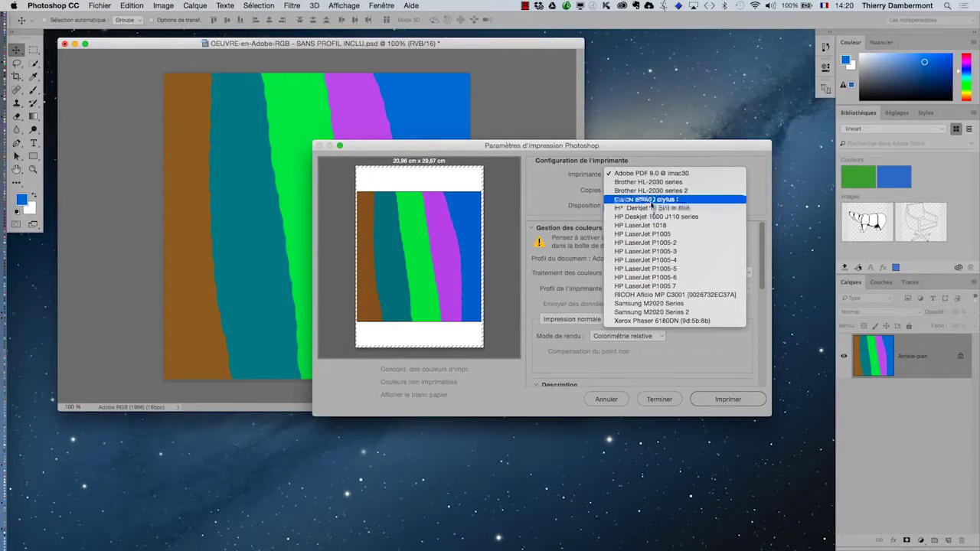
click(651, 203)
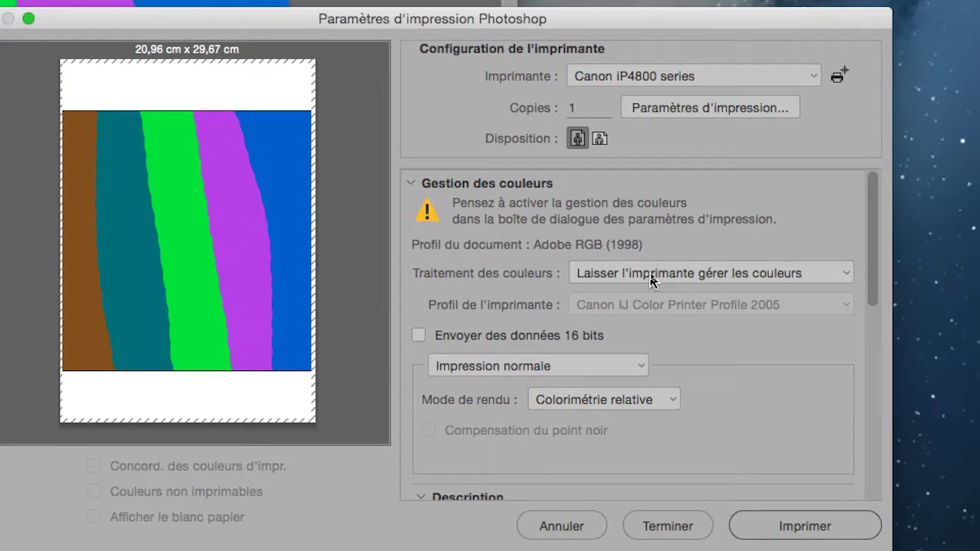
Let Photoshop manage the print colours with the Canon iP4800 series MP2 printer profile, and keep the settings without printing
click(655, 273)
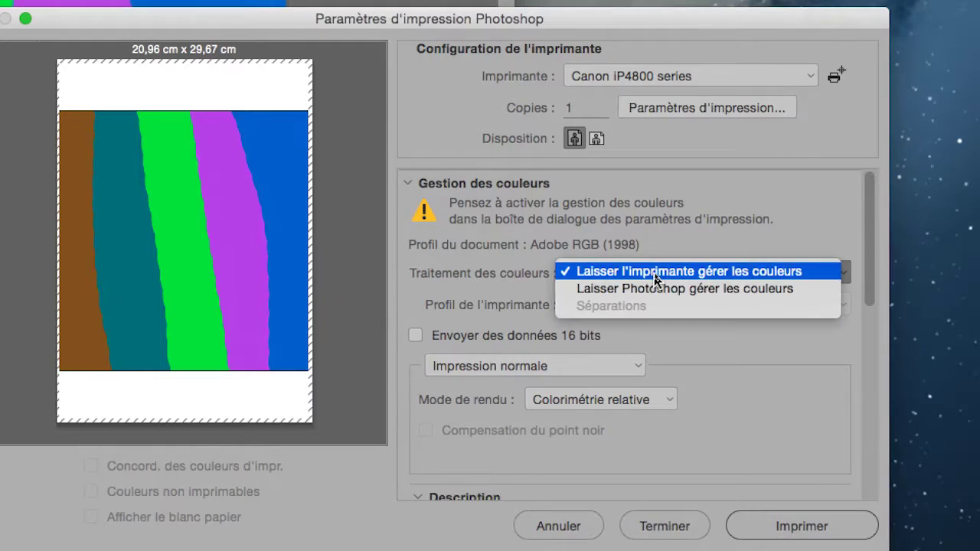
click(658, 286)
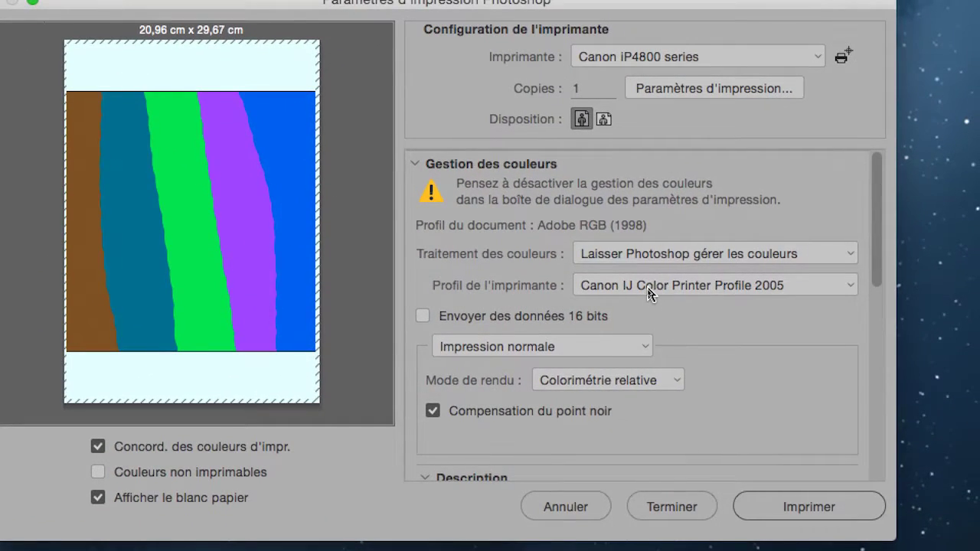
click(649, 289)
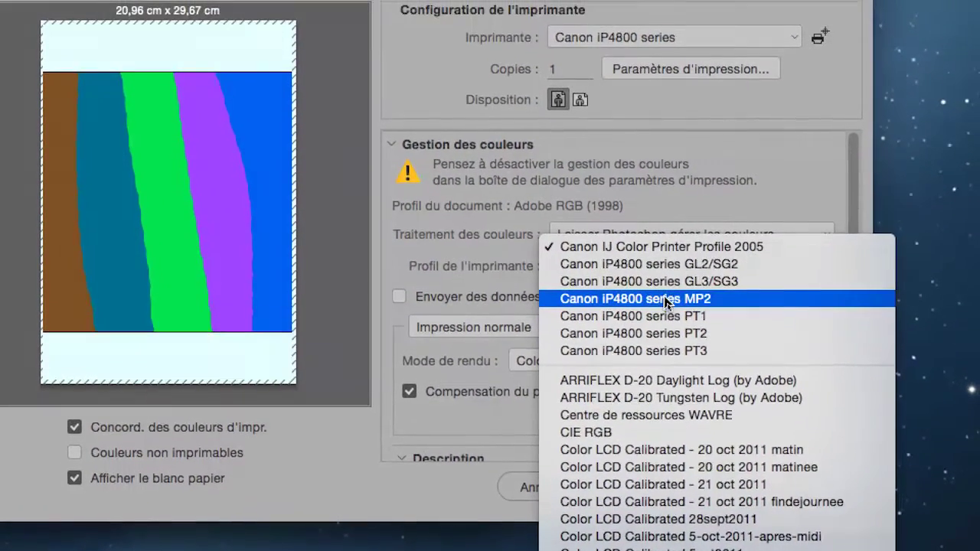
click(664, 300)
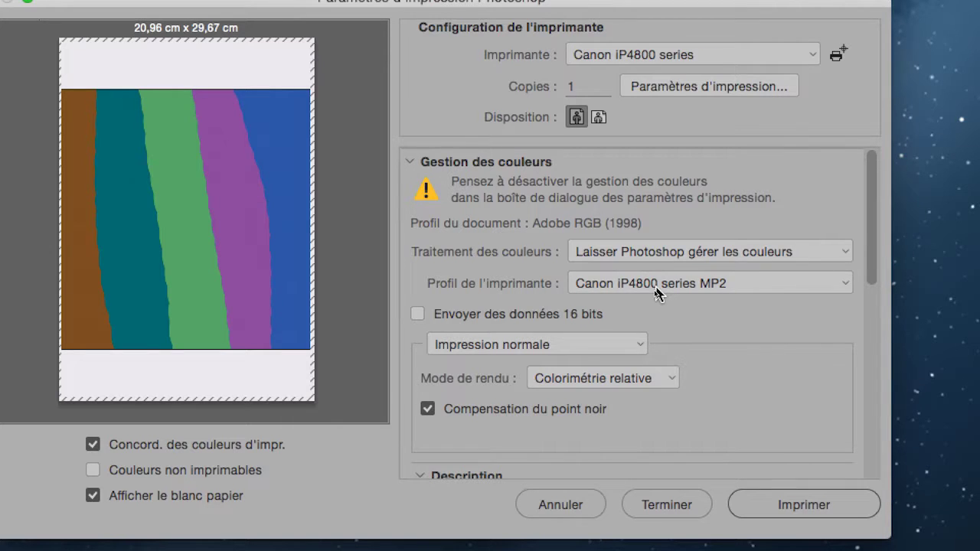
click(656, 294)
click(656, 292)
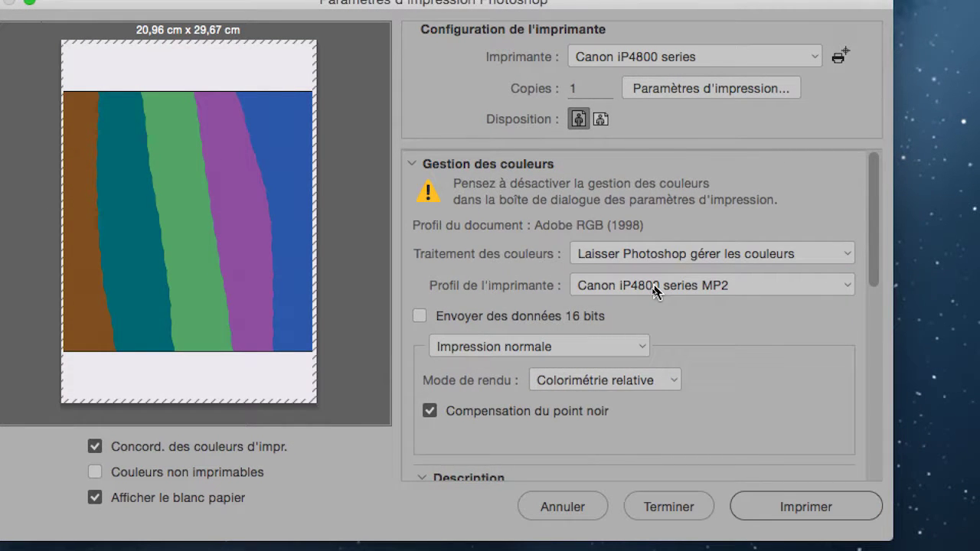
key(alt)
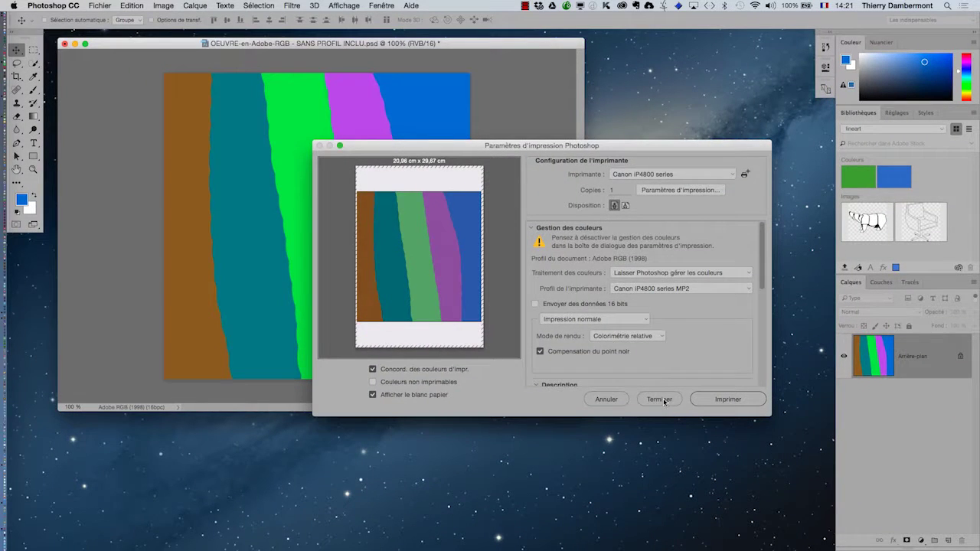
click(659, 399)
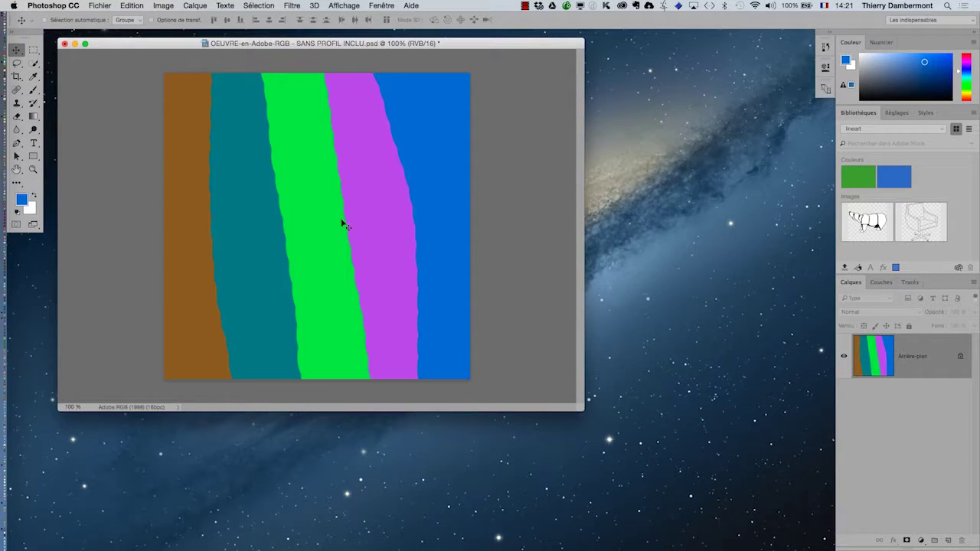
Start converting the document's colour profile and preview Canon iP4800 series GL3/SG3 as the destination profile
click(137, 6)
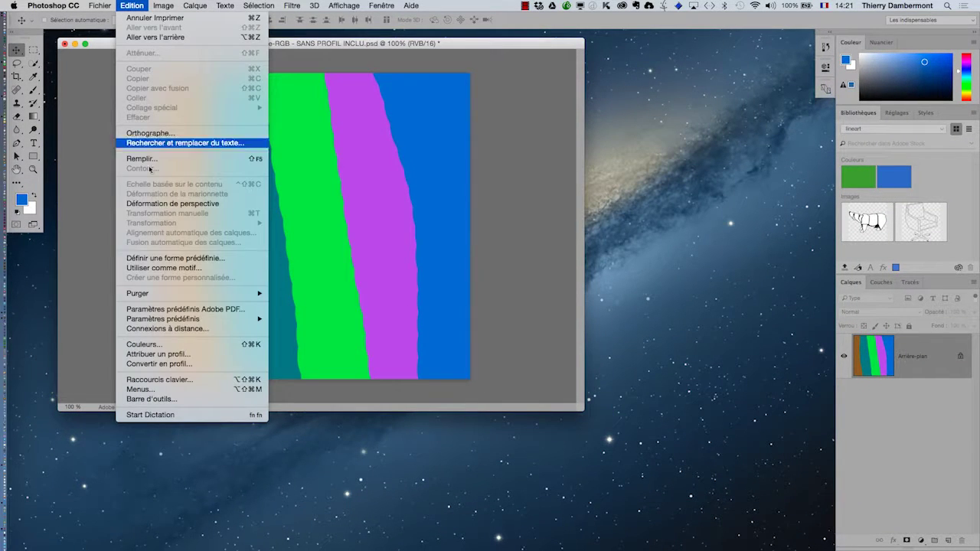
click(164, 364)
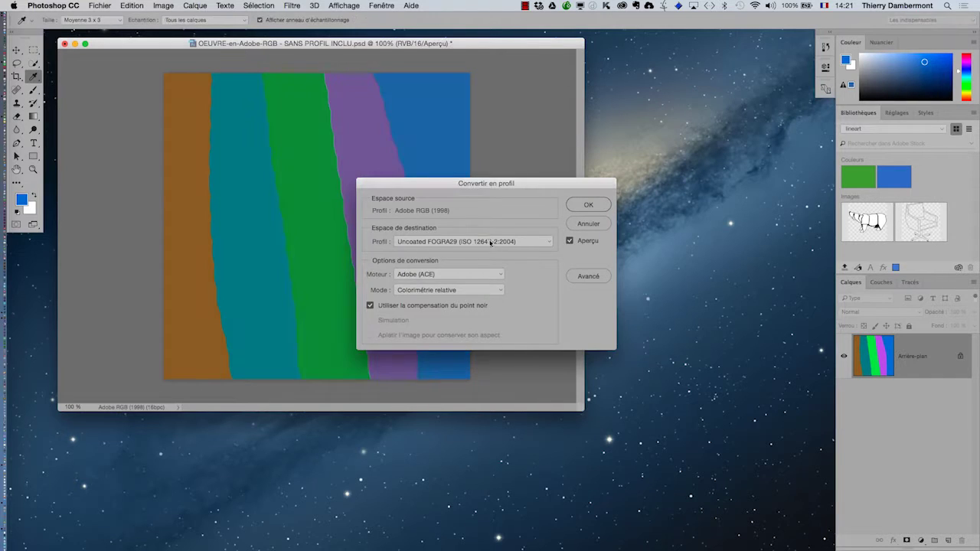
click(472, 241)
scroll(469, 95, up, 3)
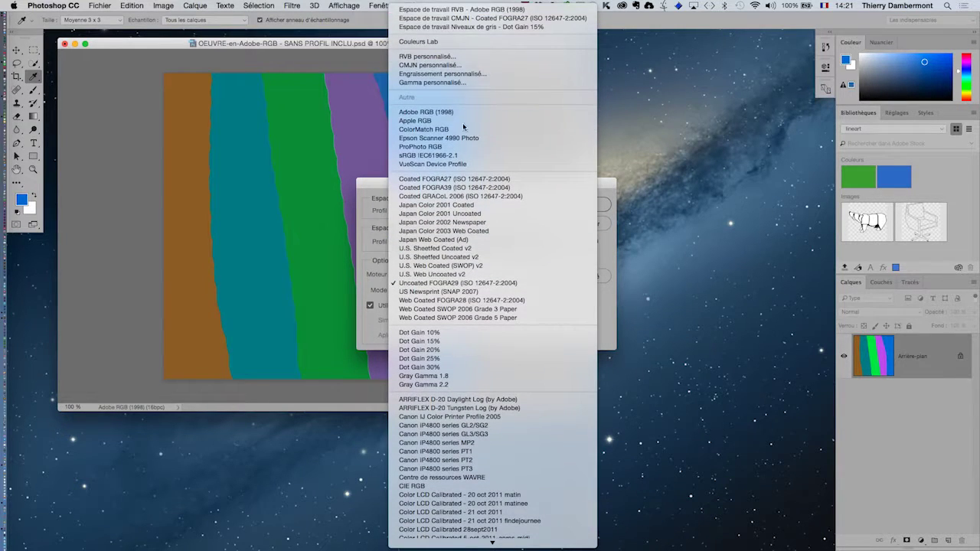
scroll(465, 128, down, 3)
scroll(473, 189, down, 3)
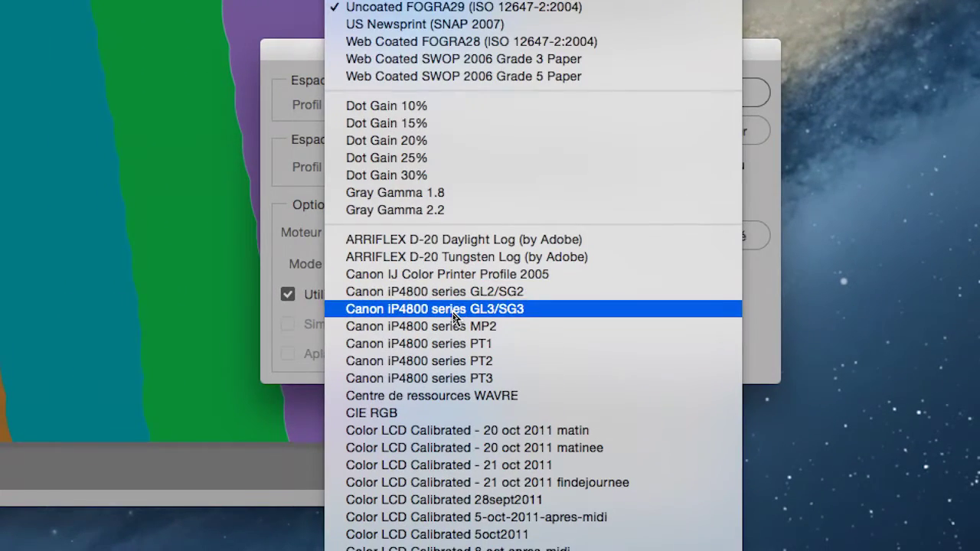
click(455, 318)
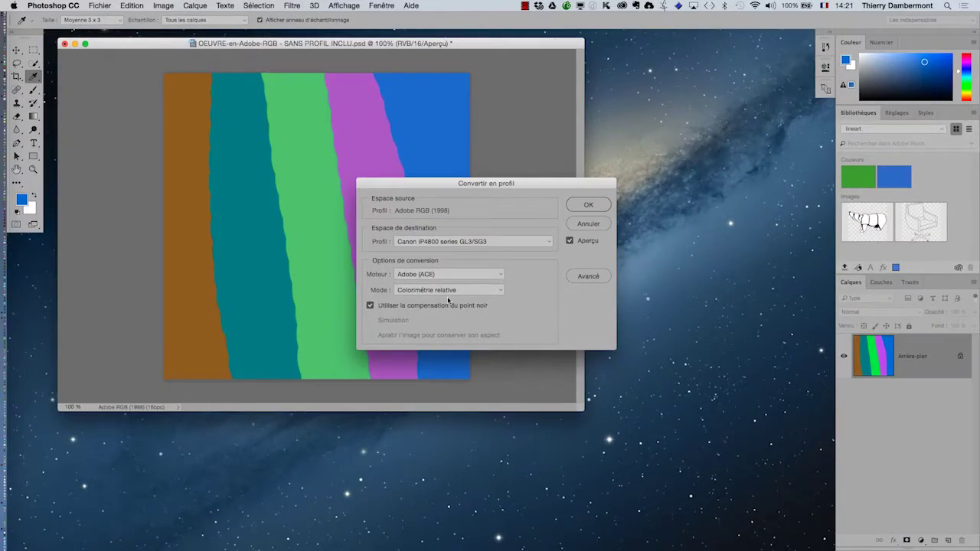
Preview the Canon iP4800 series MP2, PT1, PT2 and PT3 destination profiles one after another
click(445, 169)
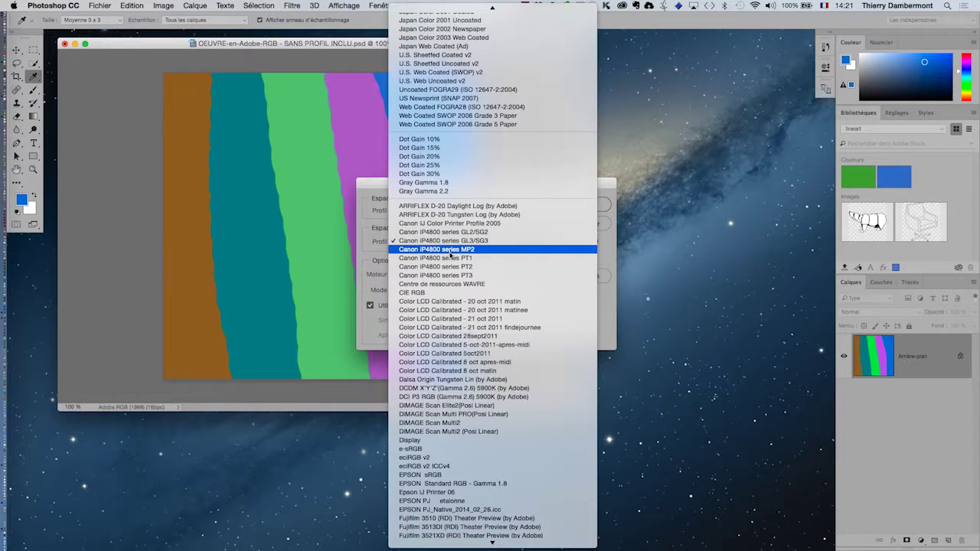
click(452, 254)
click(448, 242)
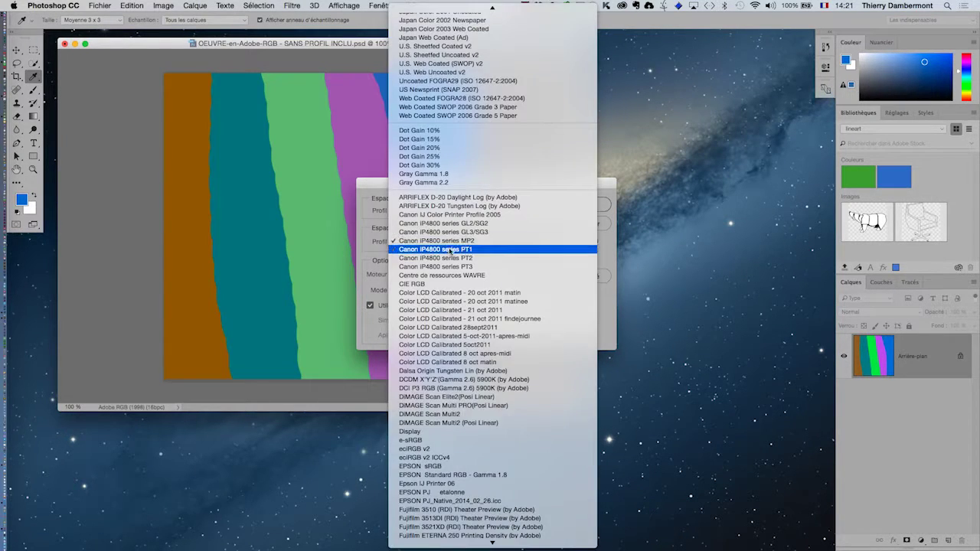
click(452, 250)
click(454, 242)
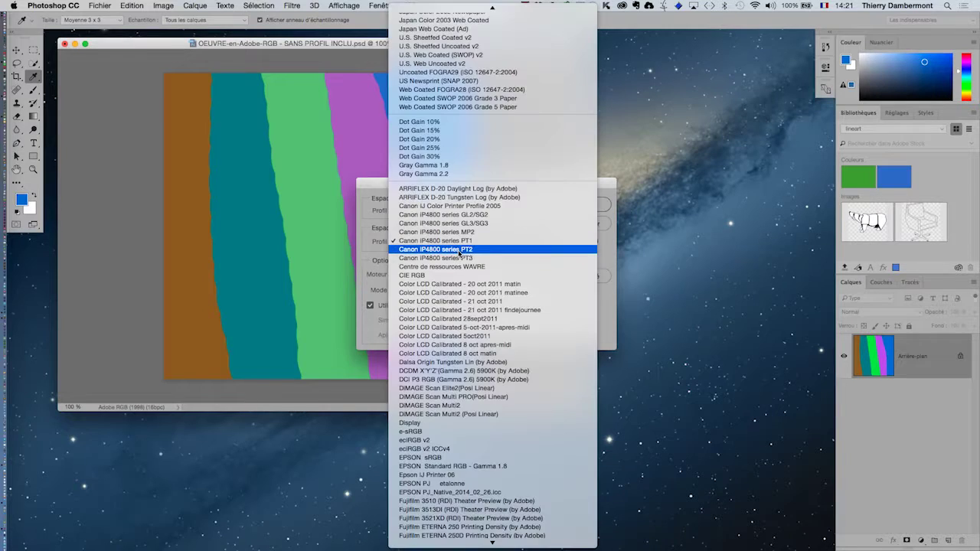
click(460, 253)
click(463, 242)
click(463, 253)
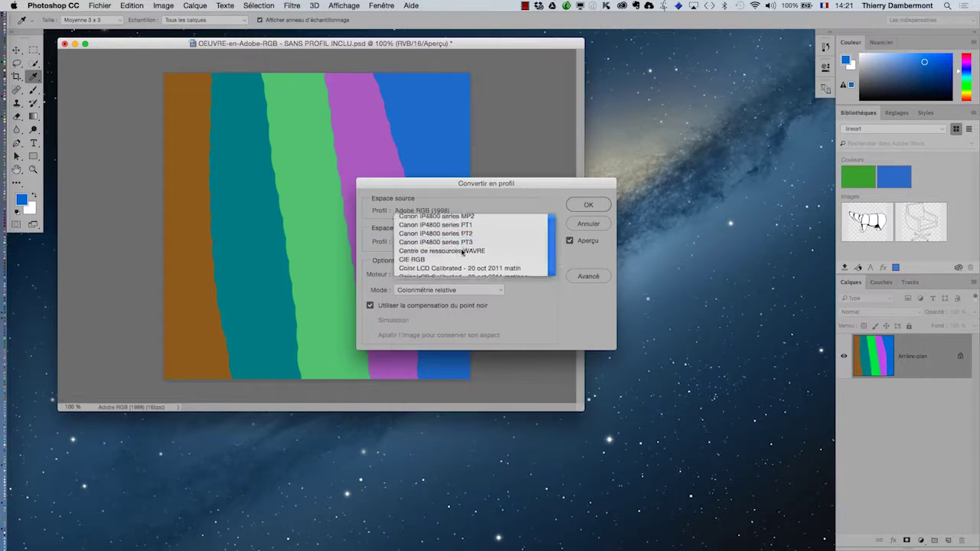
Convert the document to the Canon iP4800 series PT1 profile
click(458, 242)
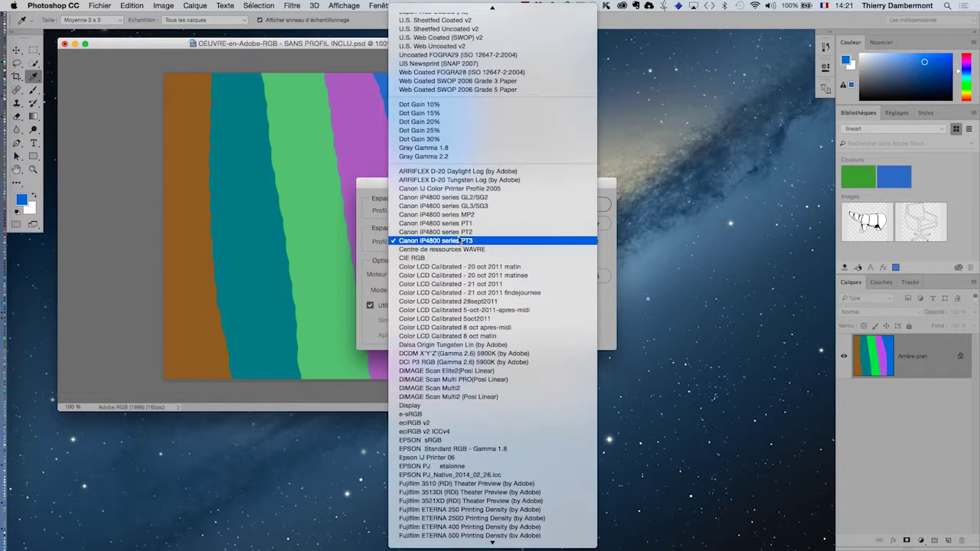
click(461, 220)
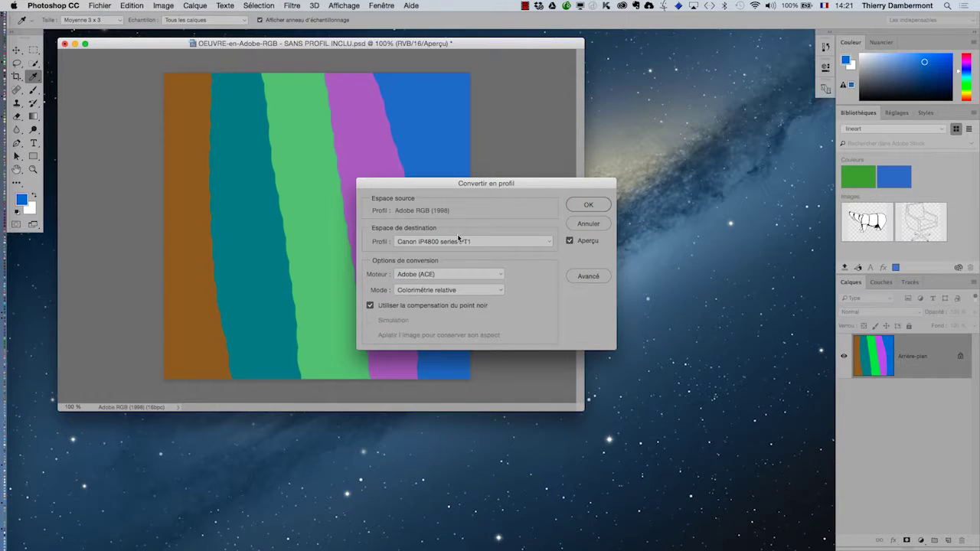
click(580, 205)
key(v)
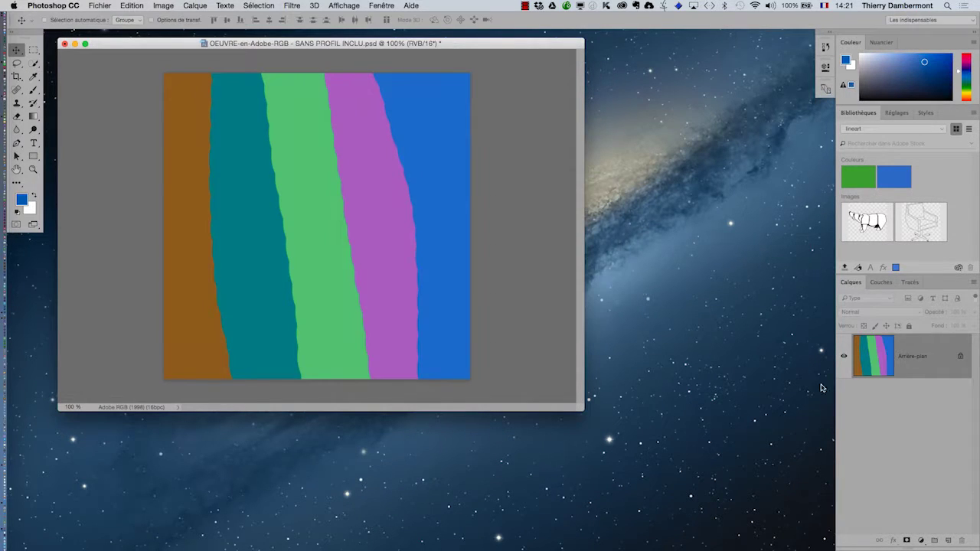
Display the document's colour channels and undo the profile conversion
click(881, 282)
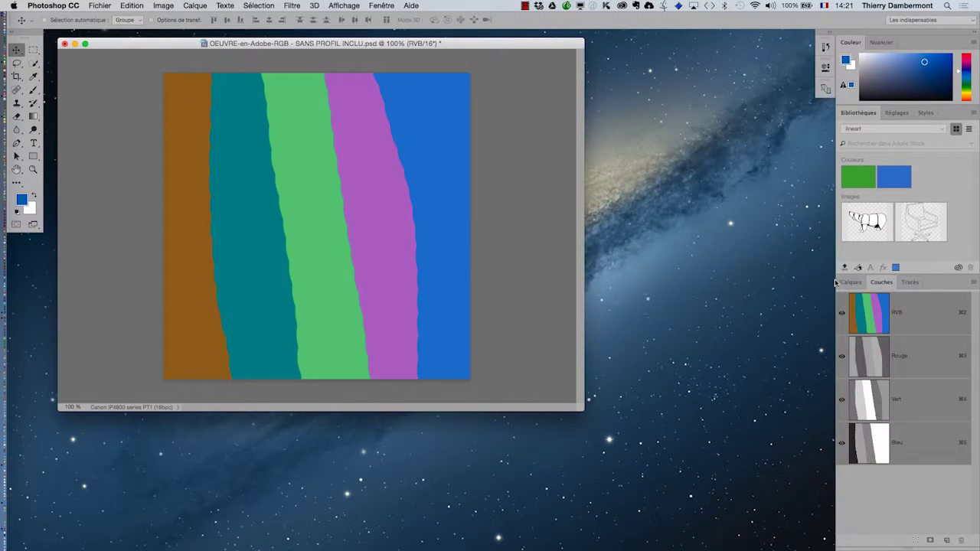
click(132, 5)
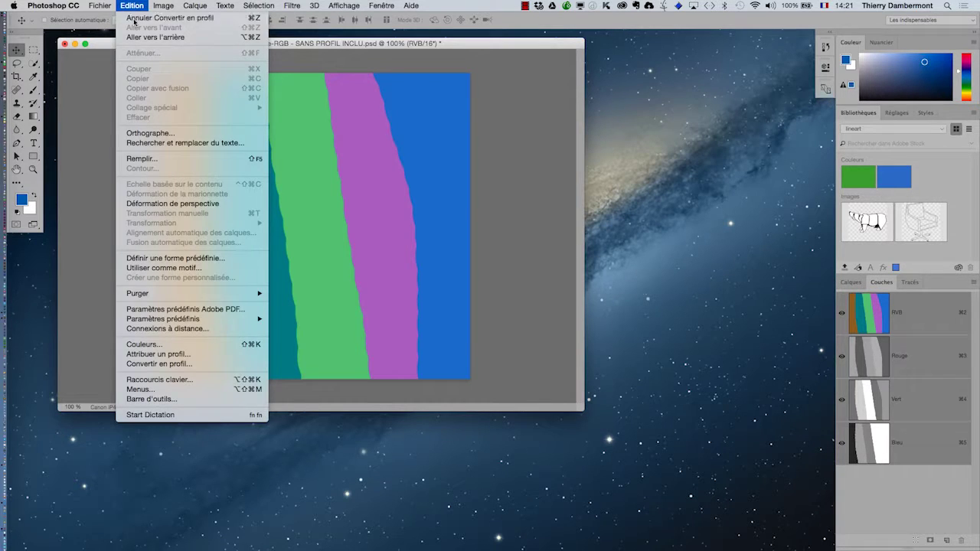
click(136, 21)
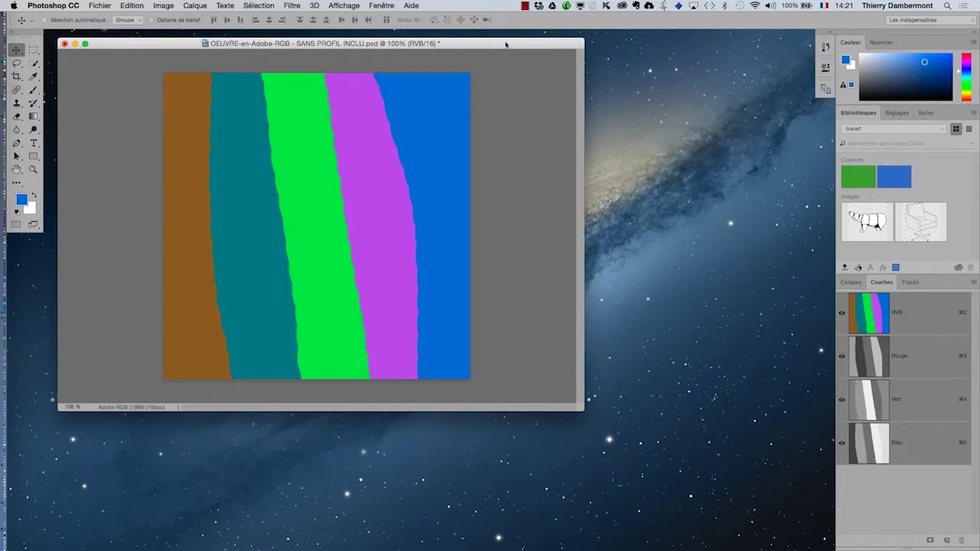
Reposition the document window and cancel closing the document
drag(510, 43, 568, 47)
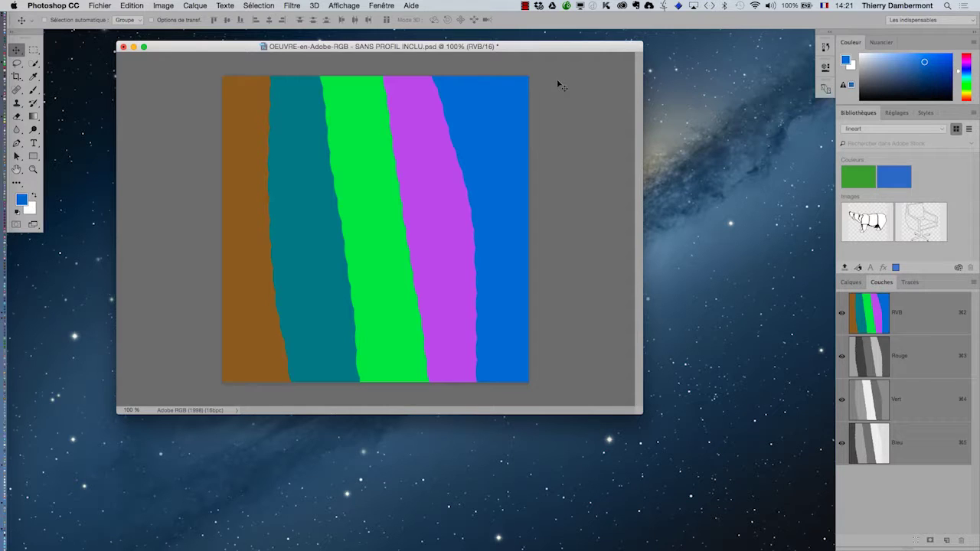
drag(530, 48, 530, 63)
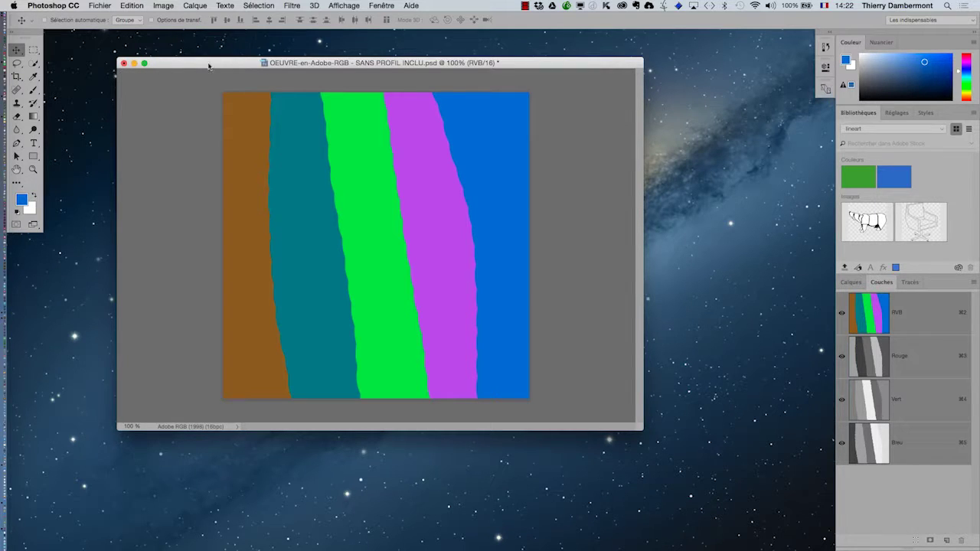
click(125, 65)
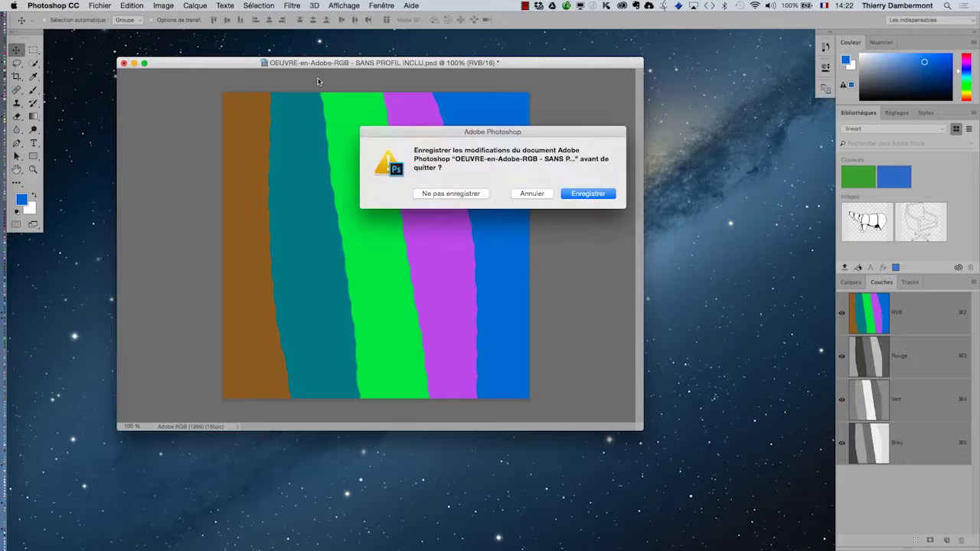
click(524, 191)
Look through the list of available printer profiles in the print settings, and leave the settings without printing
click(97, 5)
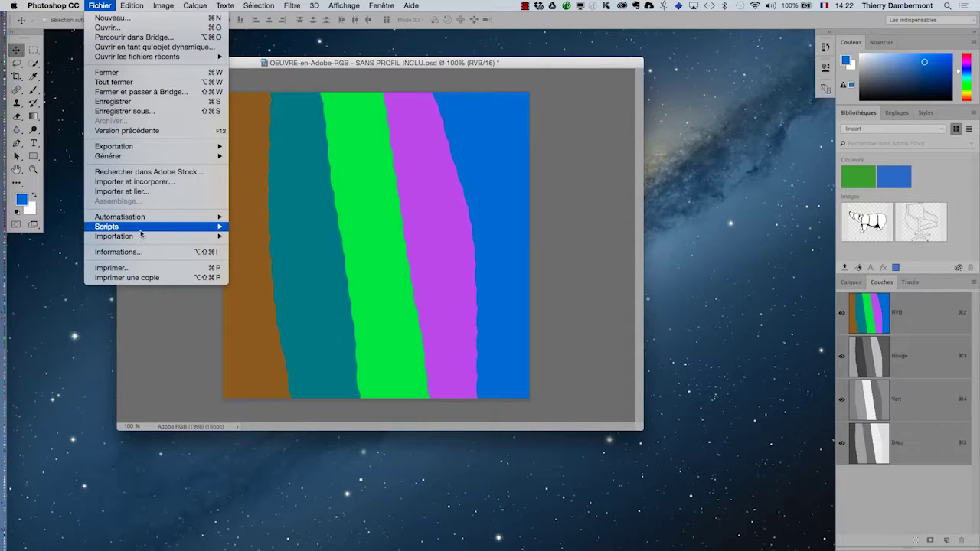
key(Escape)
key(super+p)
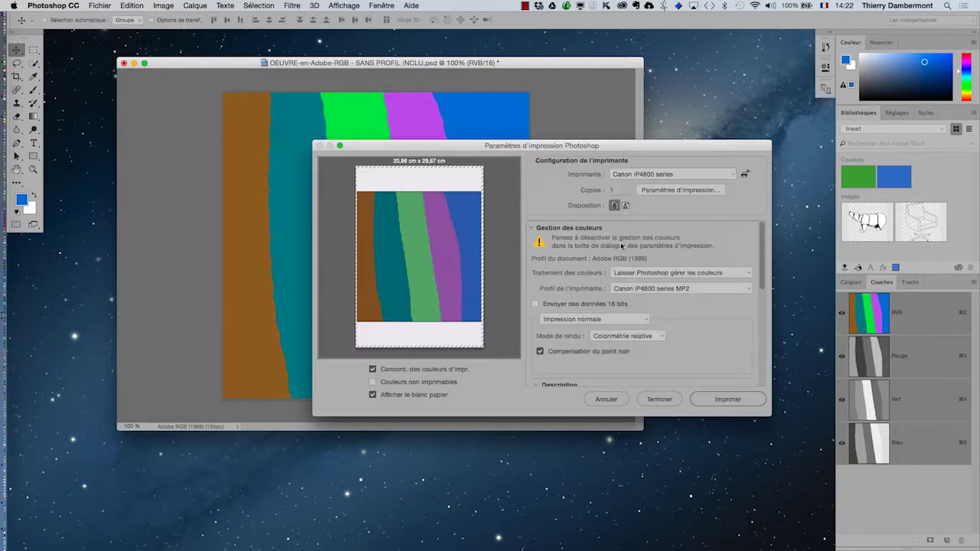
click(657, 291)
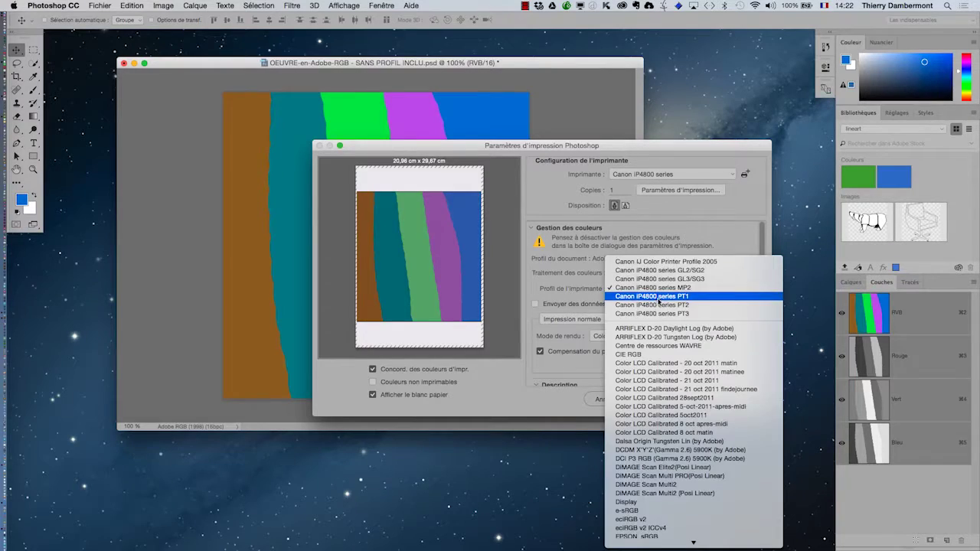
scroll(665, 339, down, 10)
scroll(665, 338, down, 15)
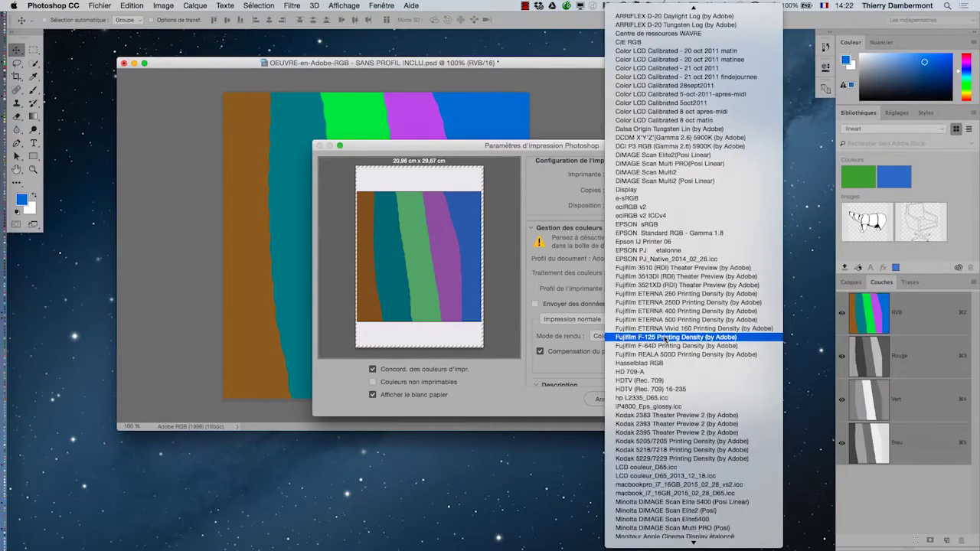
scroll(665, 338, down, 20)
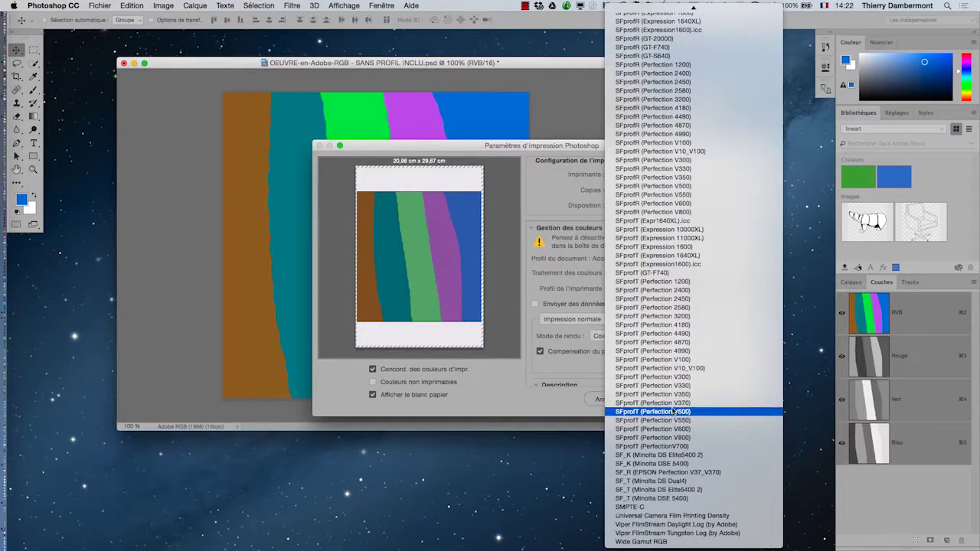
scroll(666, 370, up, 10)
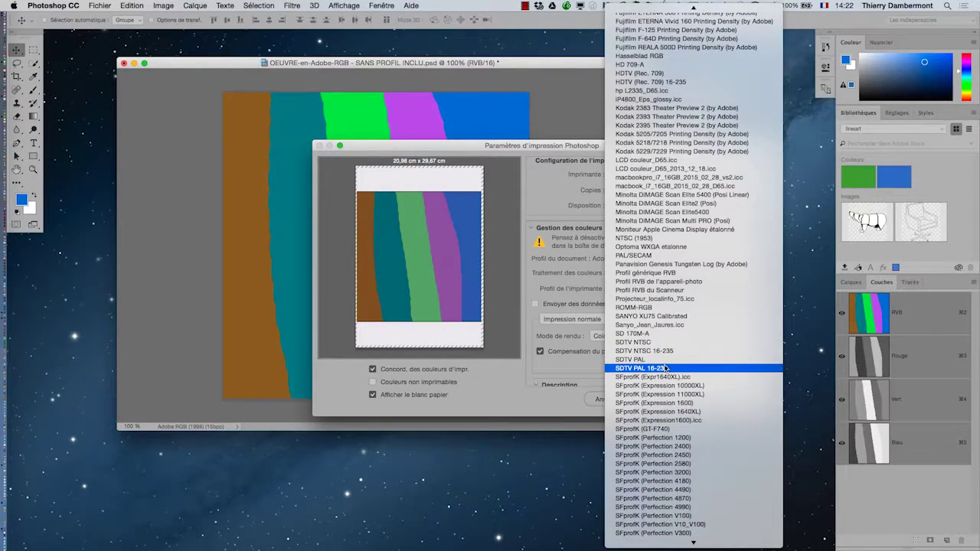
scroll(665, 368, up, 8)
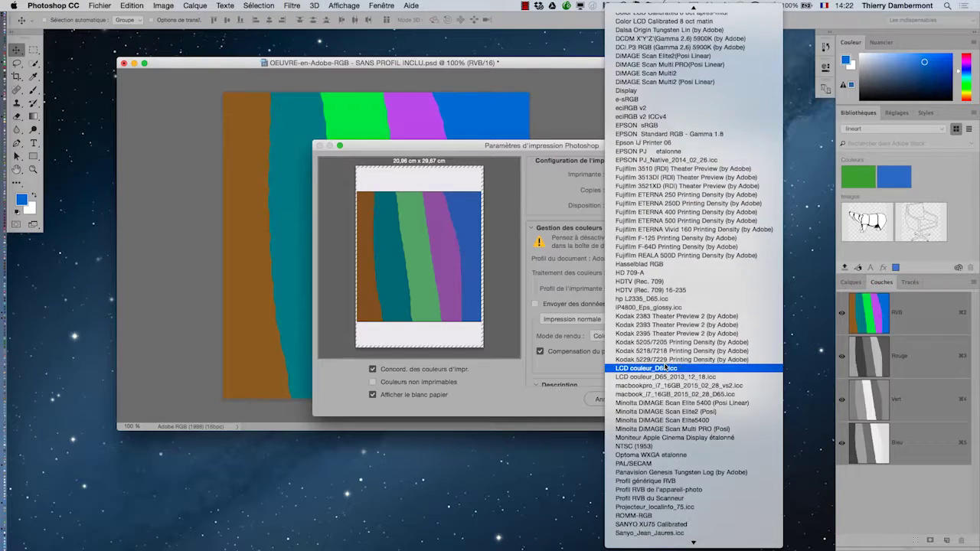
scroll(664, 368, up, 6)
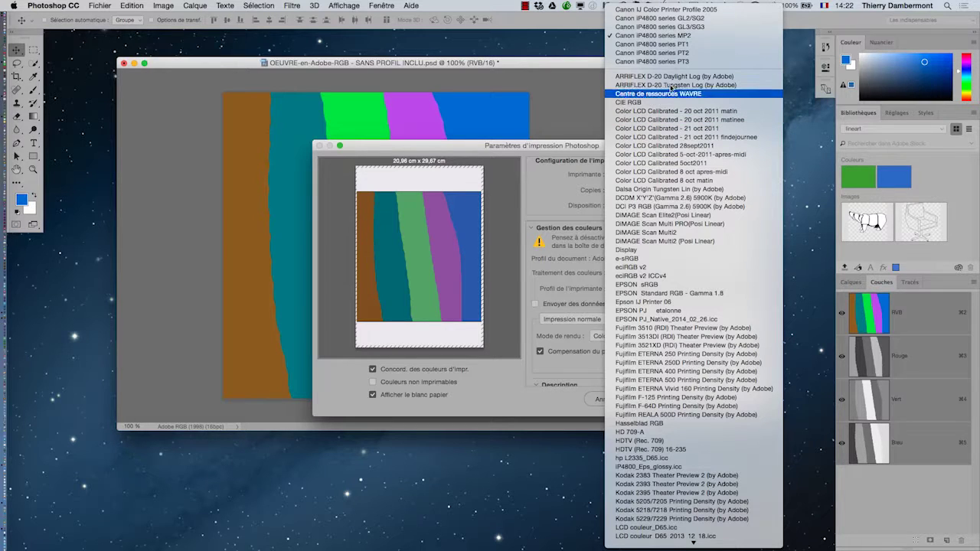
click(176, 131)
click(674, 404)
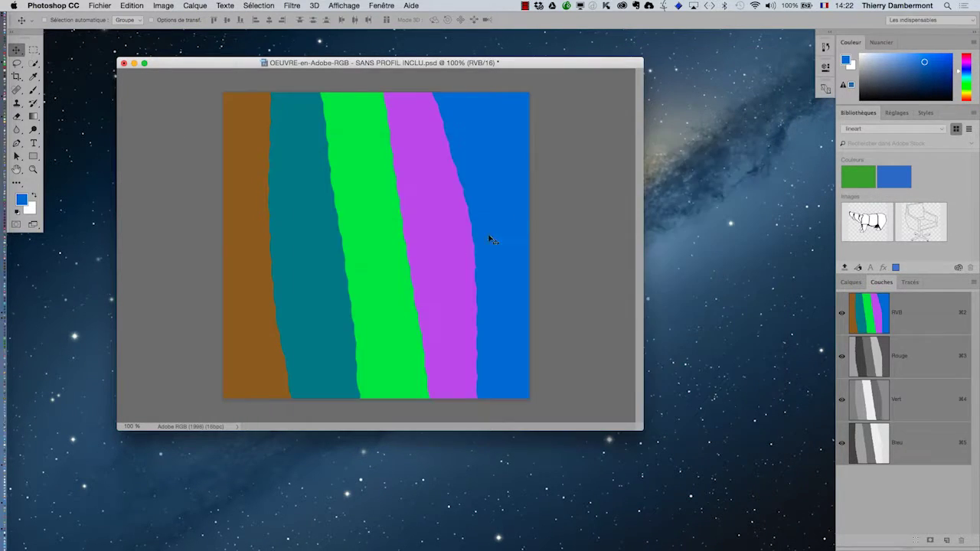
Start closing the document "OEUVRE-en-Adobe-RGB - SANS PROFIL INCLU.psd"
click(124, 63)
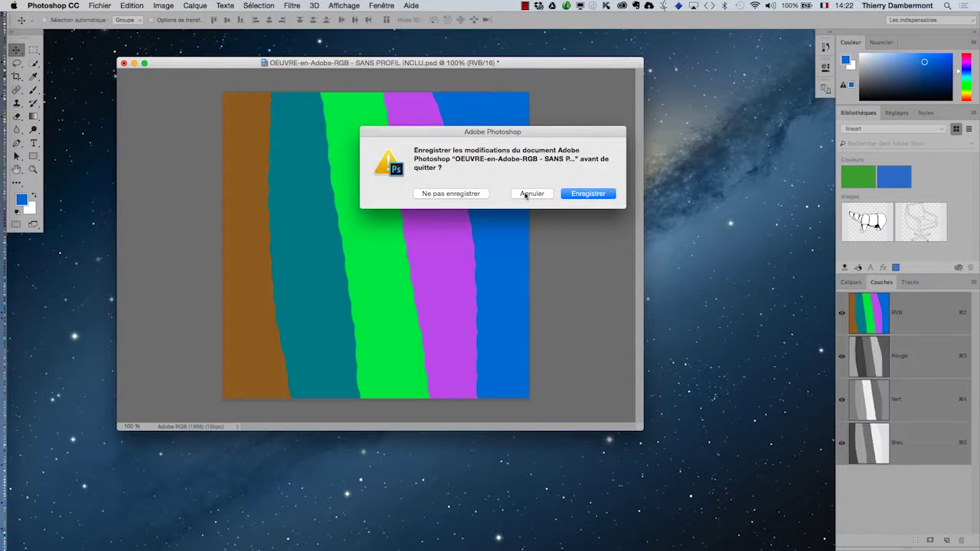